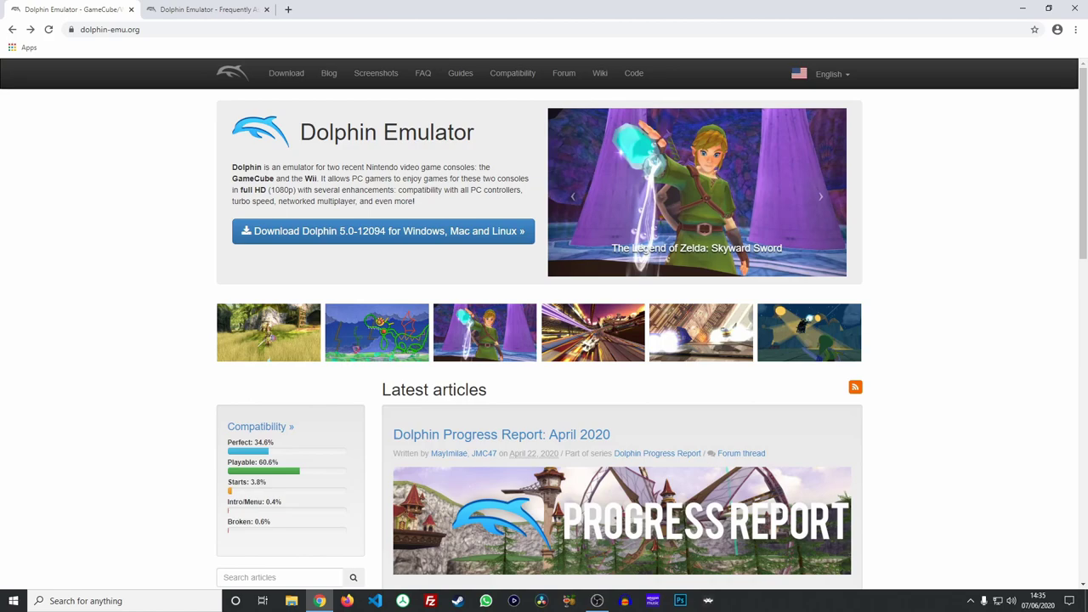
- Go to the Dolphin download page and download vc_redist.x64.exe from the linked Visual C++ redistributable article in a new browser tab
click(382, 231)
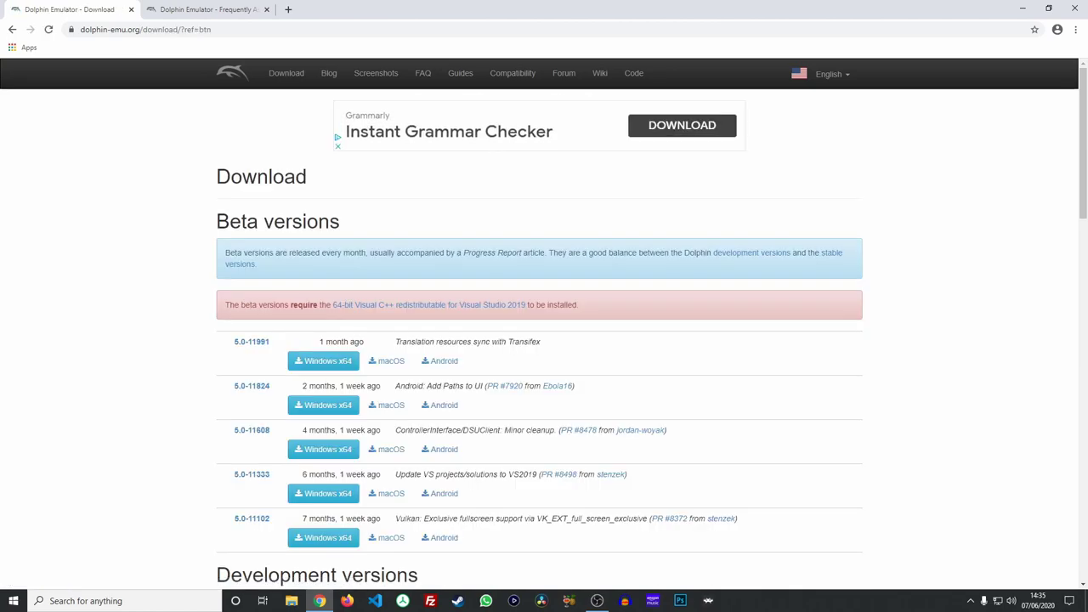
right_click(408, 306)
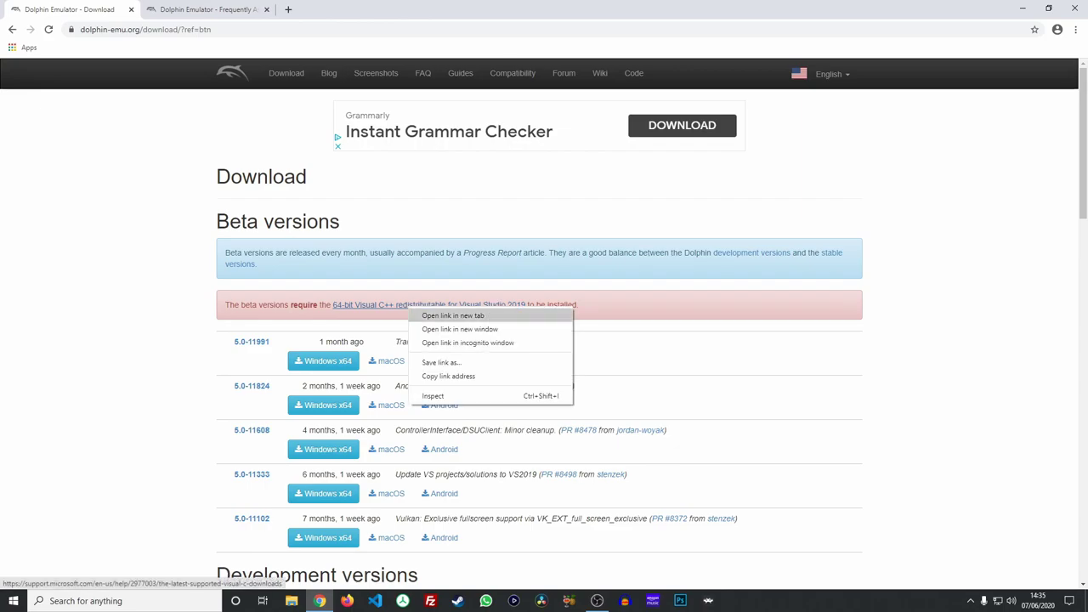
click(453, 315)
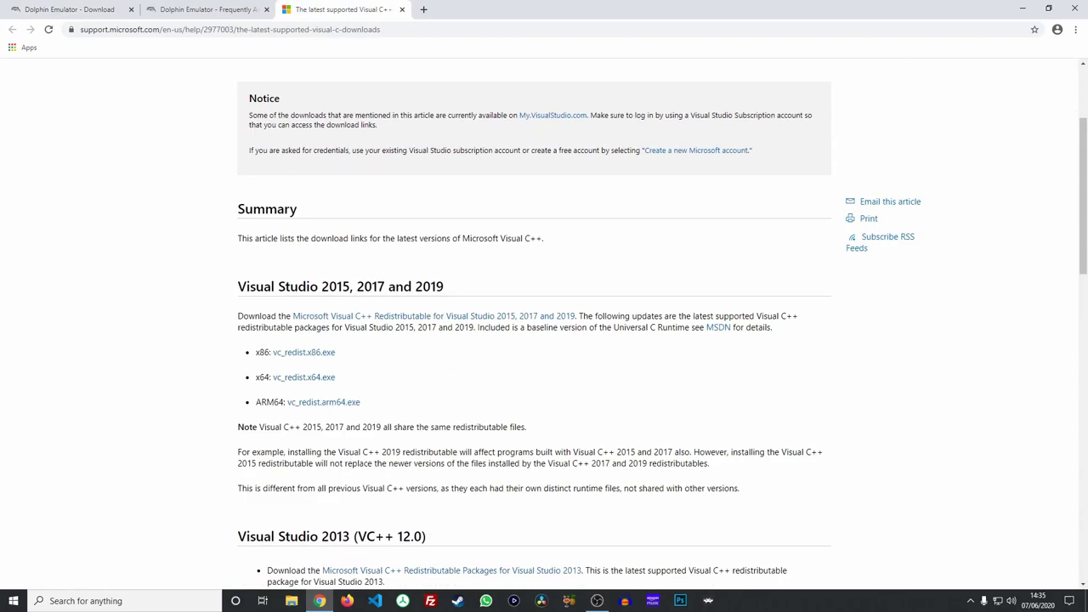
click(304, 377)
- Return to the Dolphin download page and download the Windows x64 build of beta version 5.0-11991
key(ctrl+1)
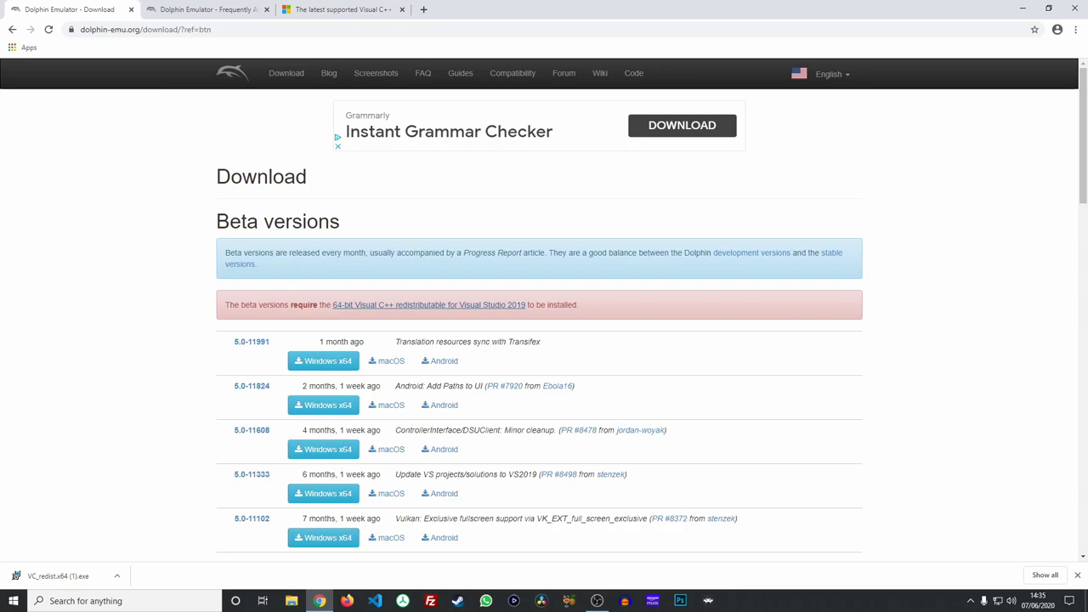
scroll(544, 306, down, 4)
scroll(544, 306, down, 9)
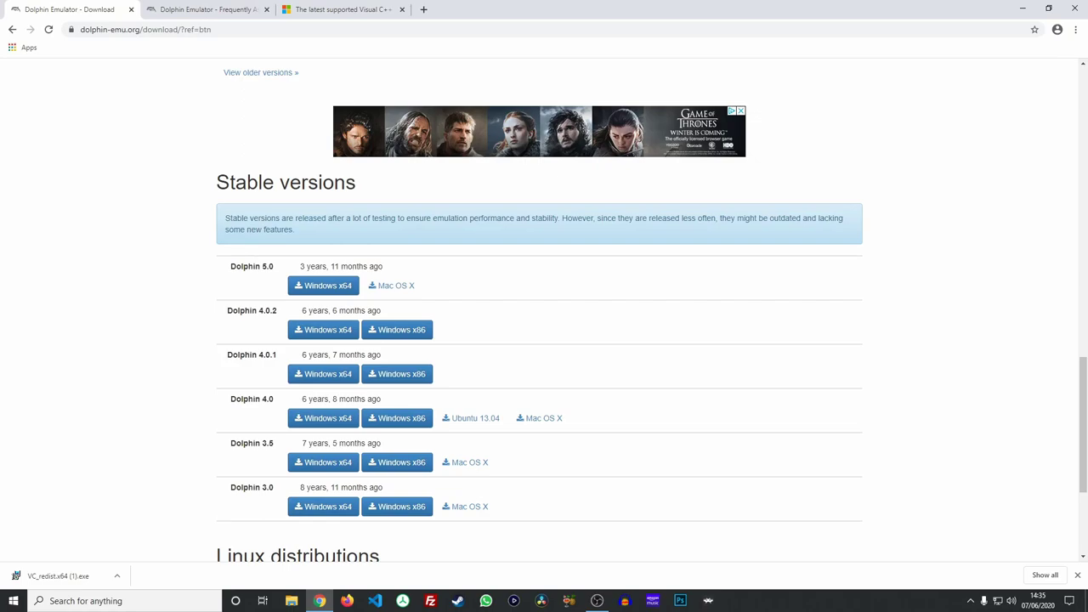
scroll(323, 360, up, 13)
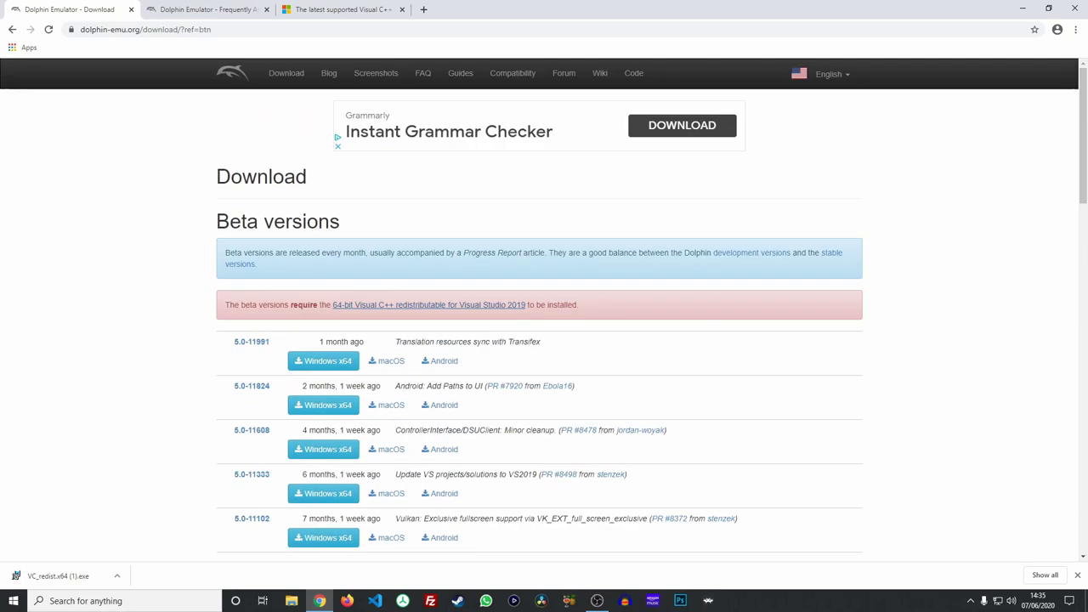
click(323, 360)
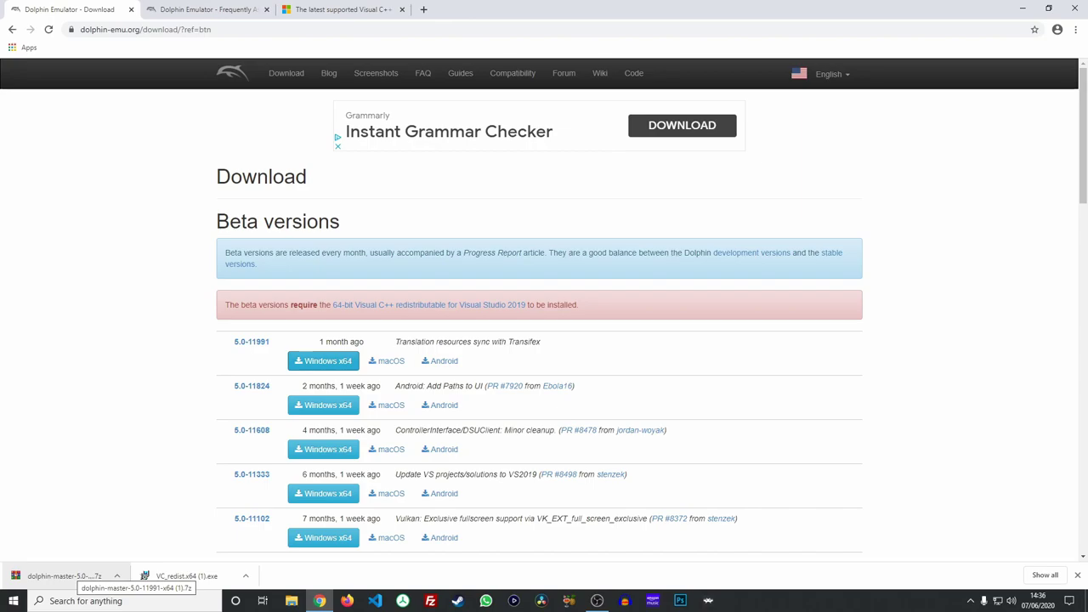
- Open the downloaded Dolphin archive and extract its Dolphin-x64 folder to the desktop
click(68, 576)
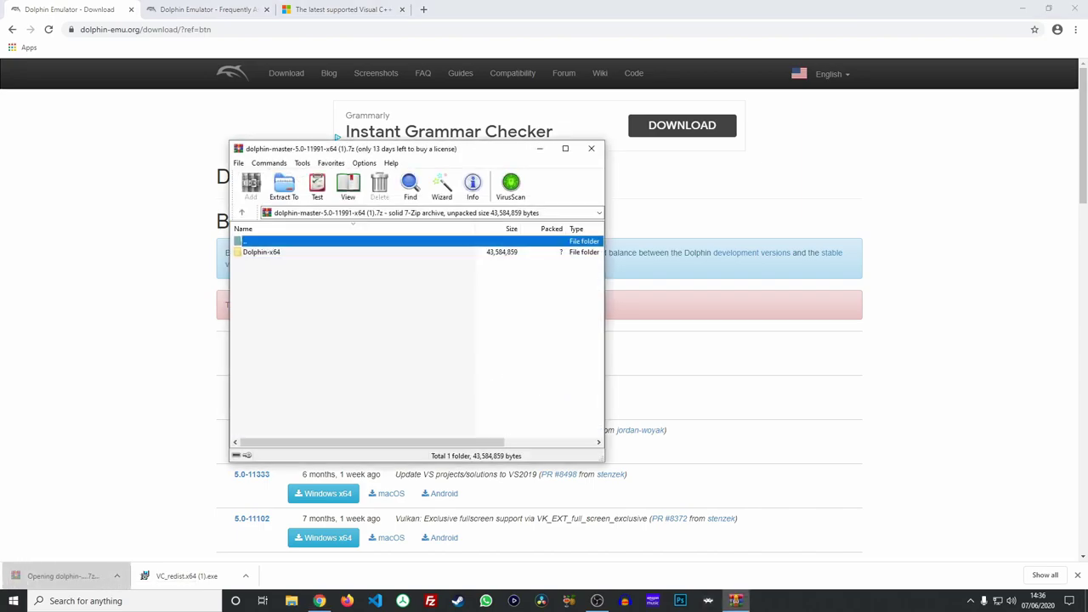
click(261, 252)
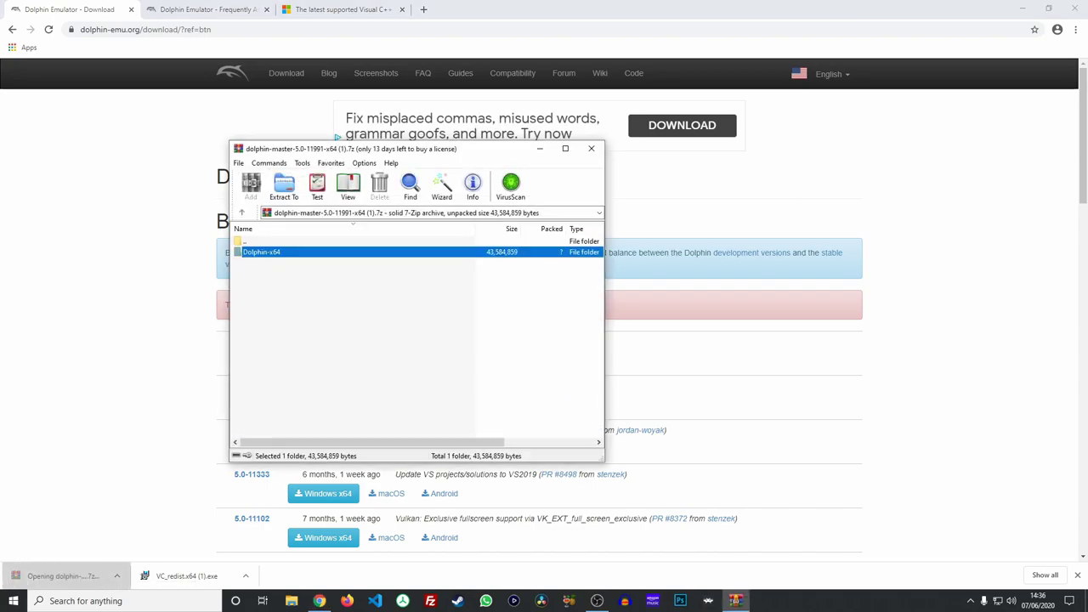
key(super+d)
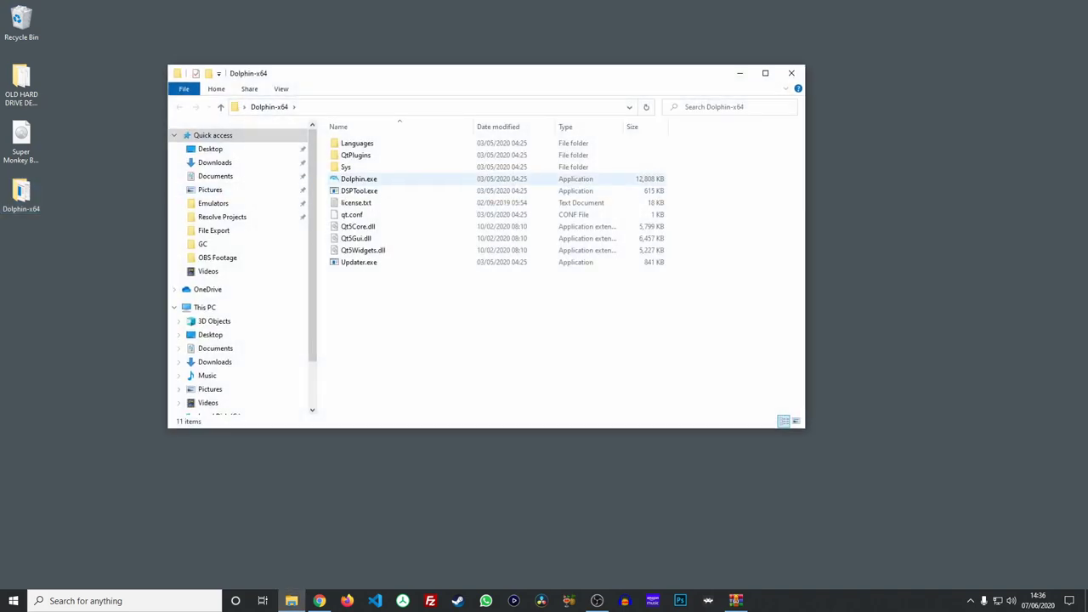
- Launch Dolphin.exe from the Dolphin-x64 folder, authorize usage statistics reporting and move the emulator window fully into view
double_click(359, 178)
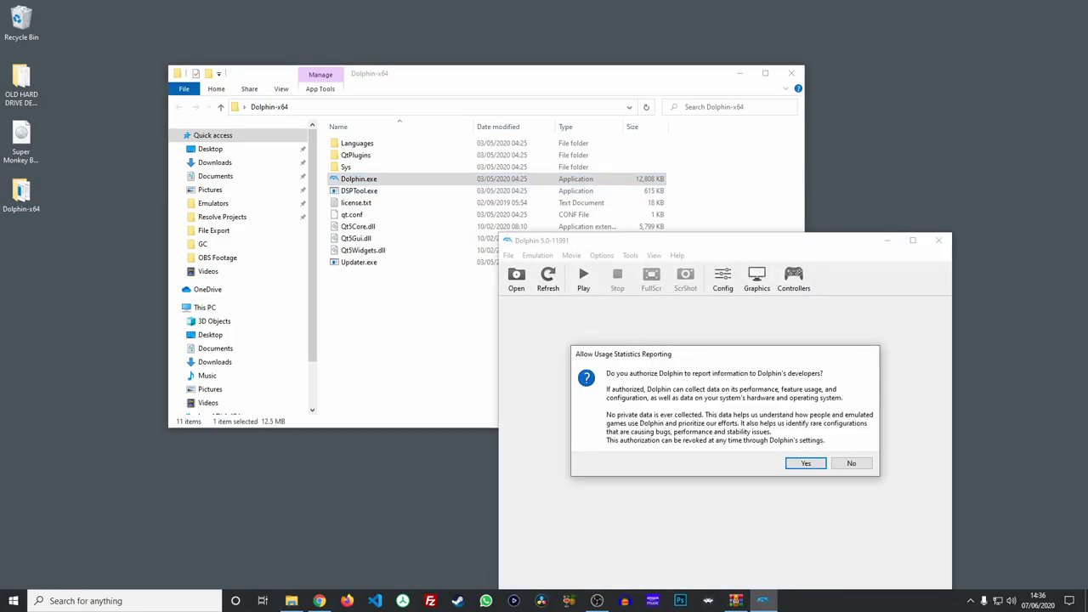
key(Return)
drag(703, 242, 508, 148)
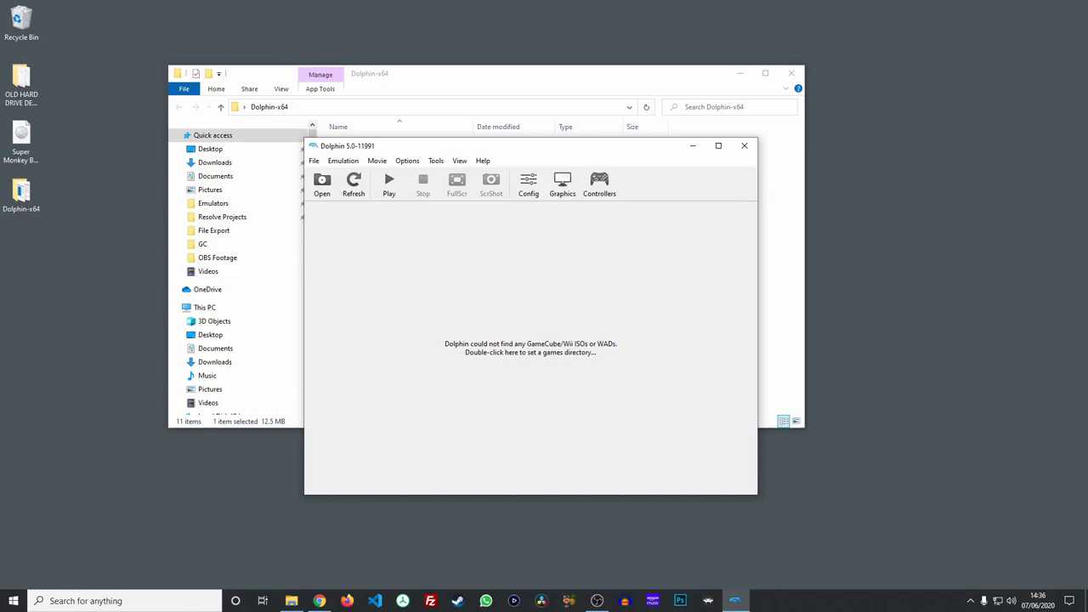
- Open the configuration of the GameCube controller at port 1 and set its device to XInput/0/Gamepad
click(599, 183)
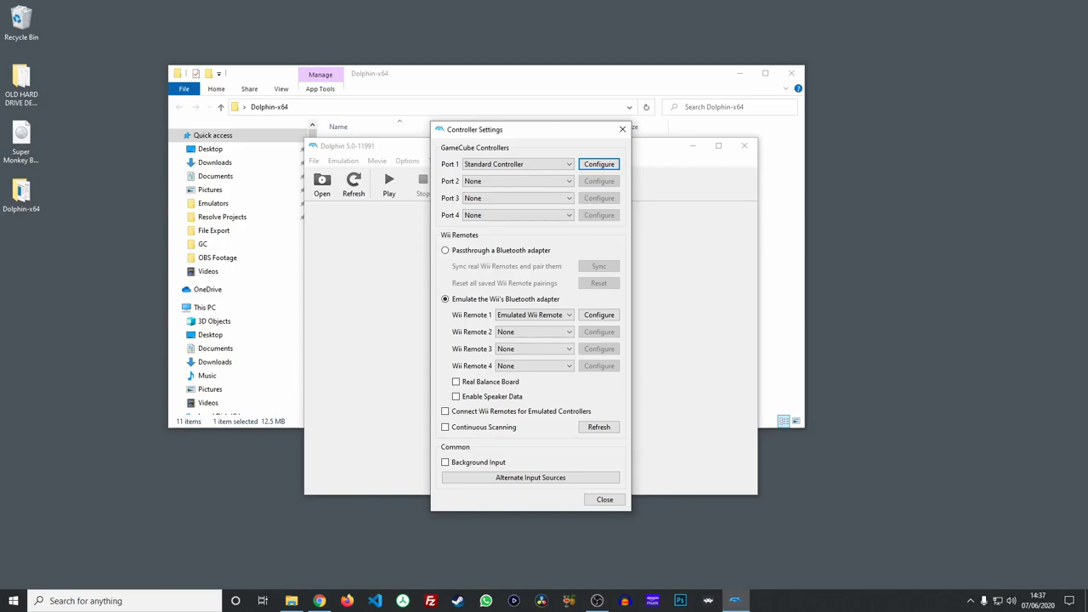
click(599, 164)
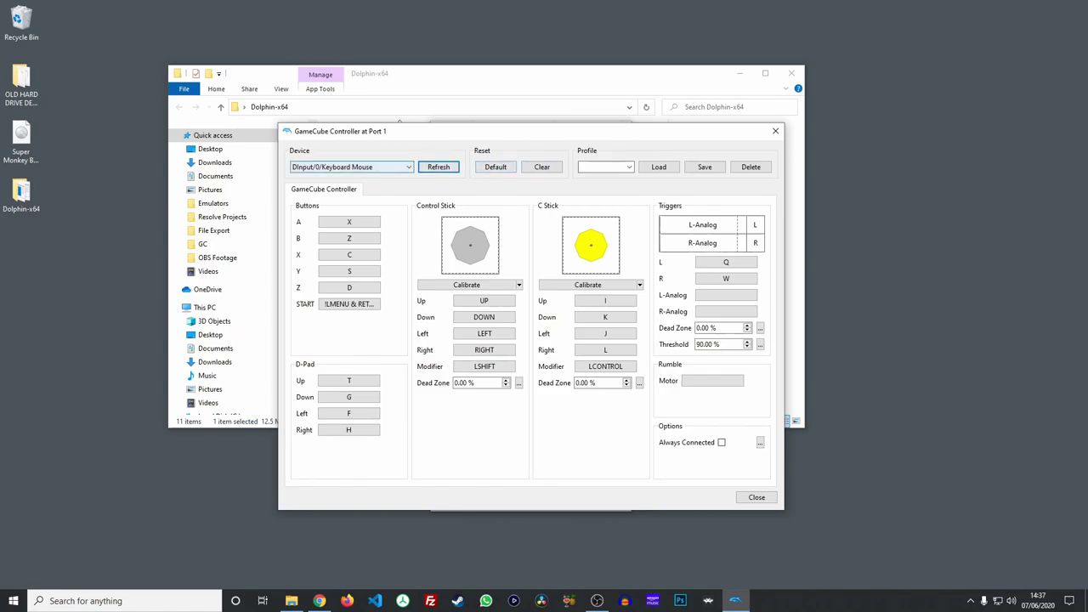
click(351, 167)
key(Down)
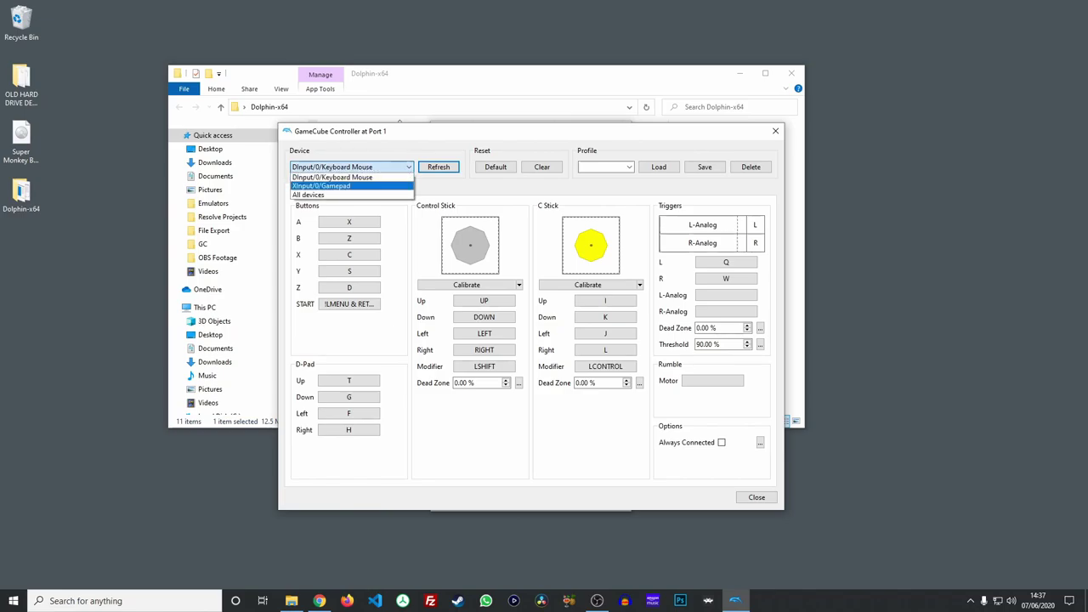
key(Return)
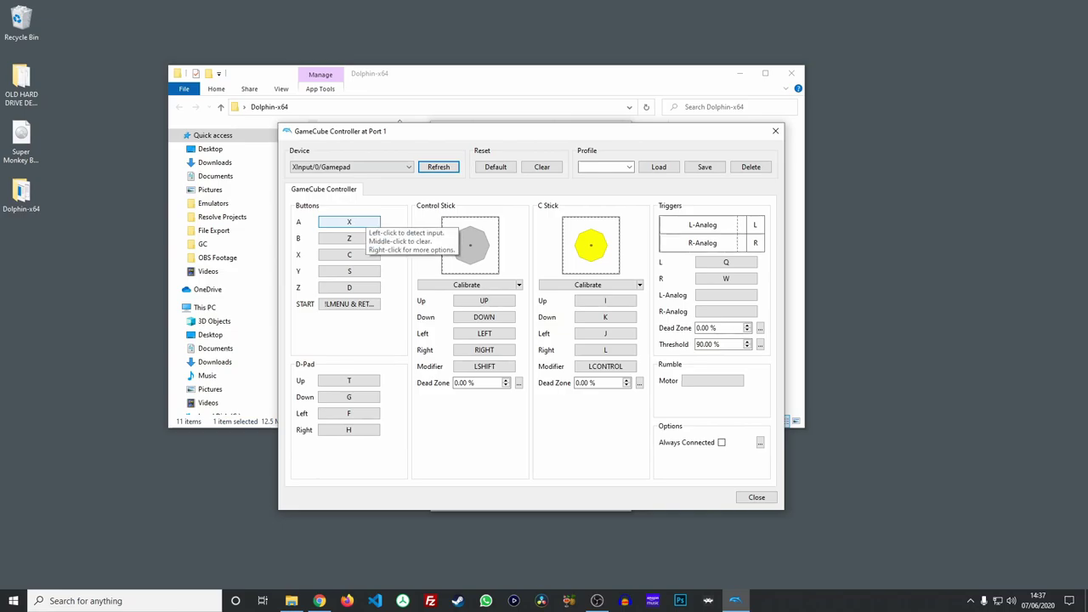
- Map the port 1 GameCube buttons, D-pad, sticks and triggers to the matching gamepad inputs, with Z on Thumb L, and save the profile as Xbox One
click(349, 254)
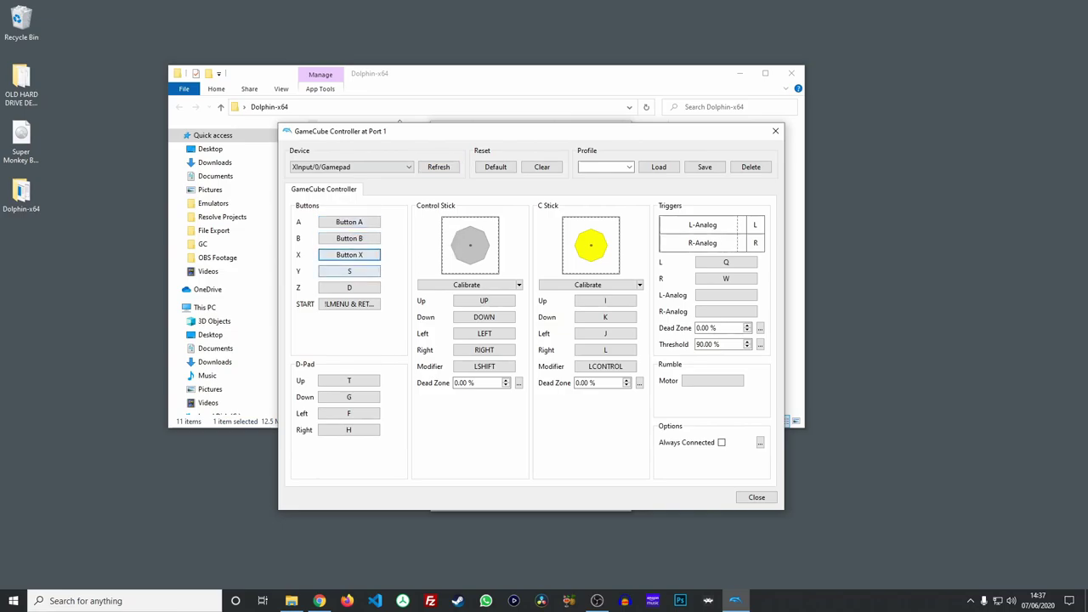
click(349, 272)
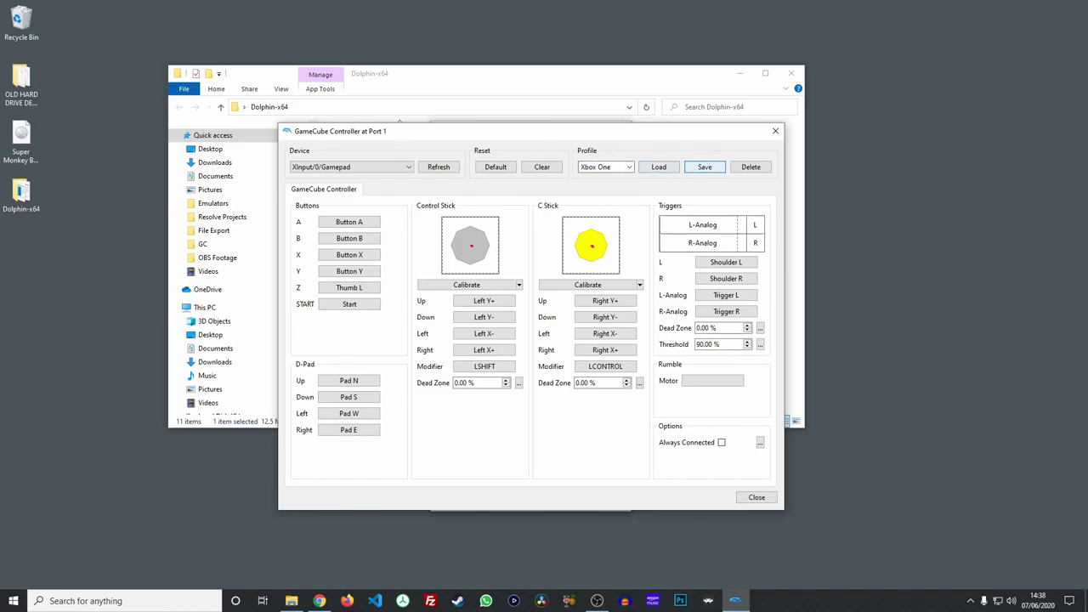
click(705, 167)
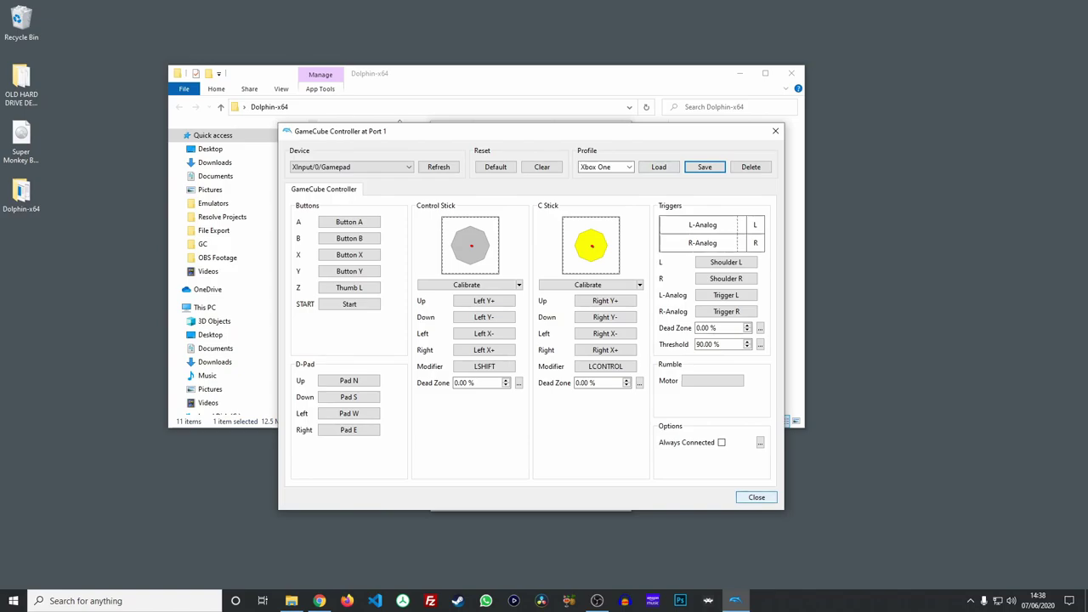
click(757, 497)
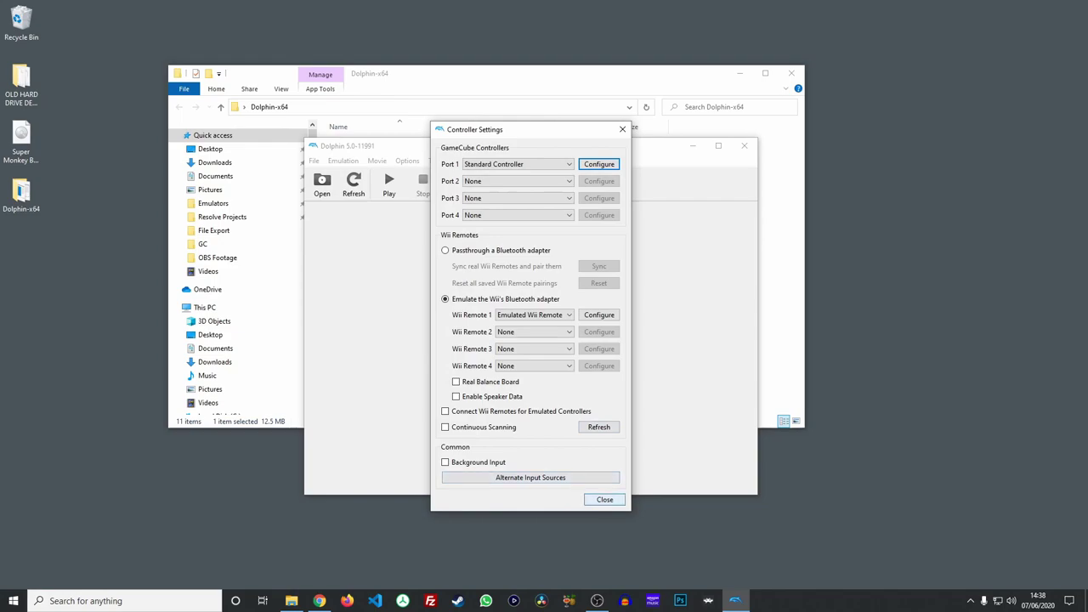
click(604, 499)
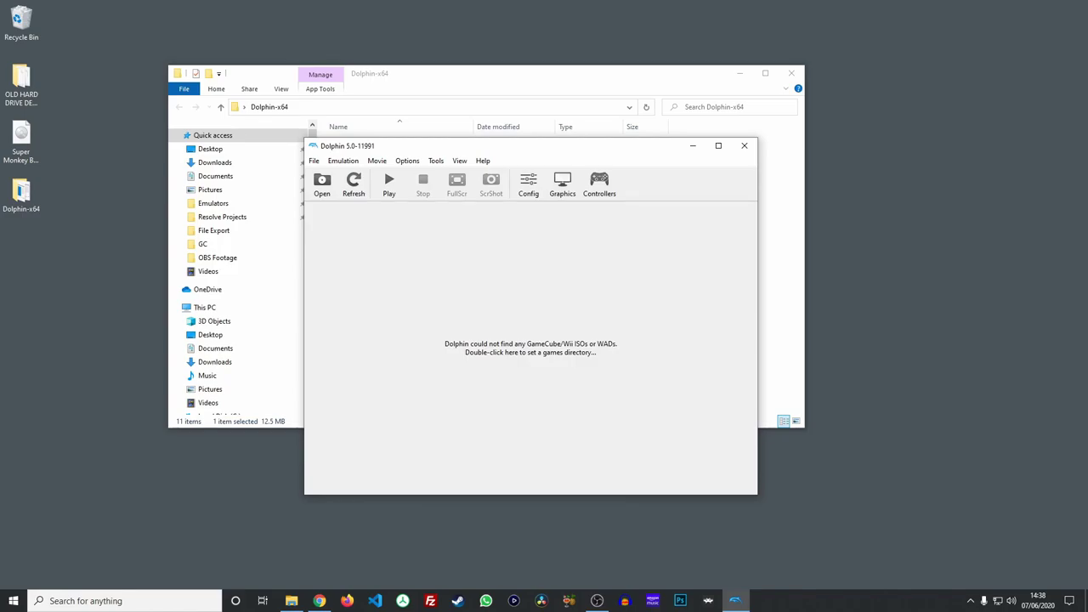
- Add the Desktop folder to Dolphin's game folders in the path settings and close the settings
click(407, 160)
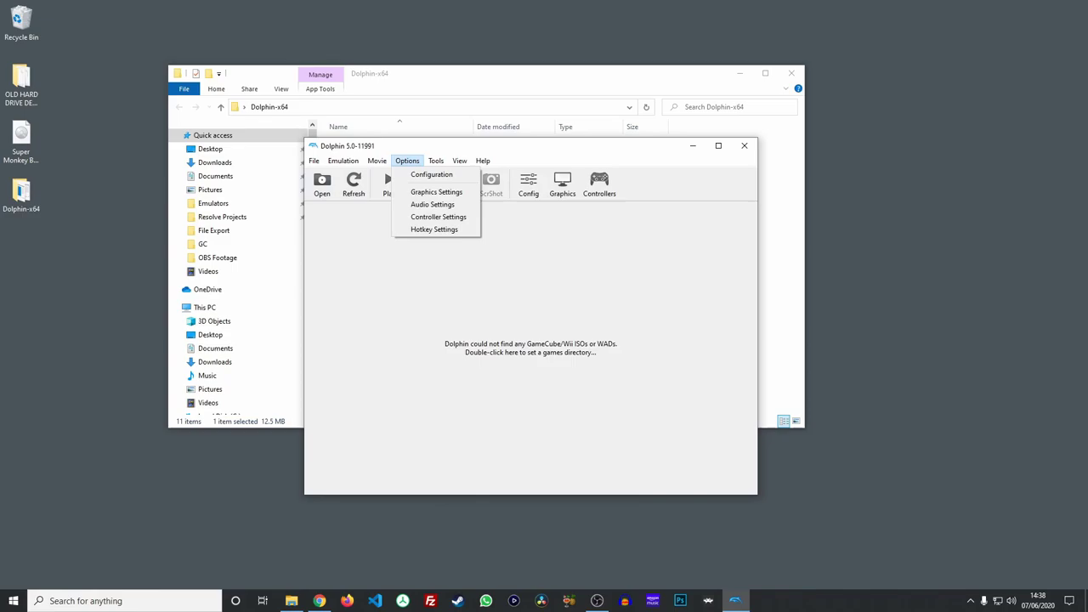
click(432, 174)
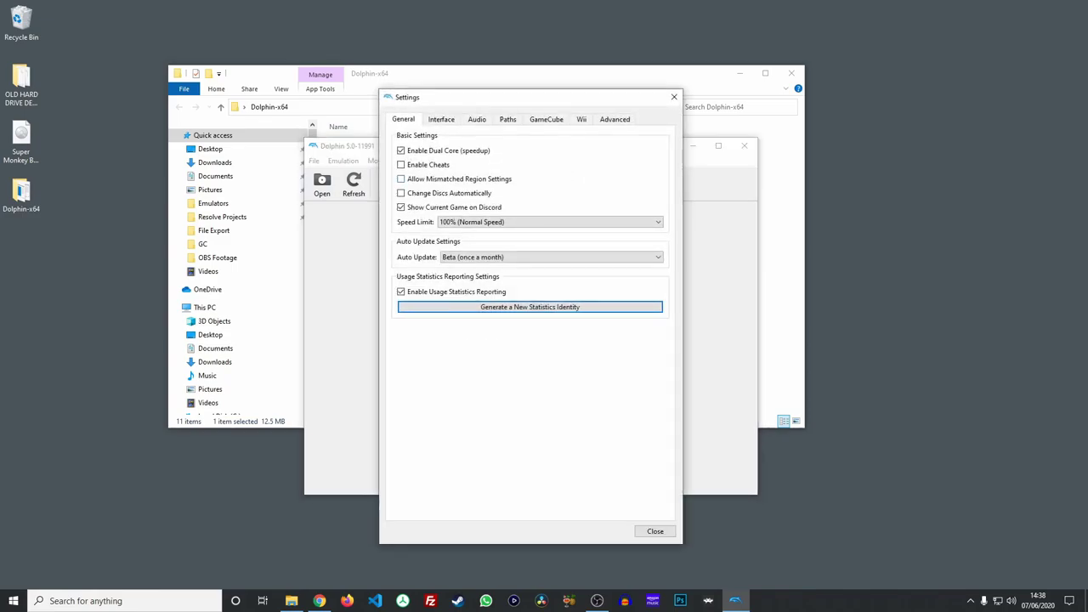
click(507, 119)
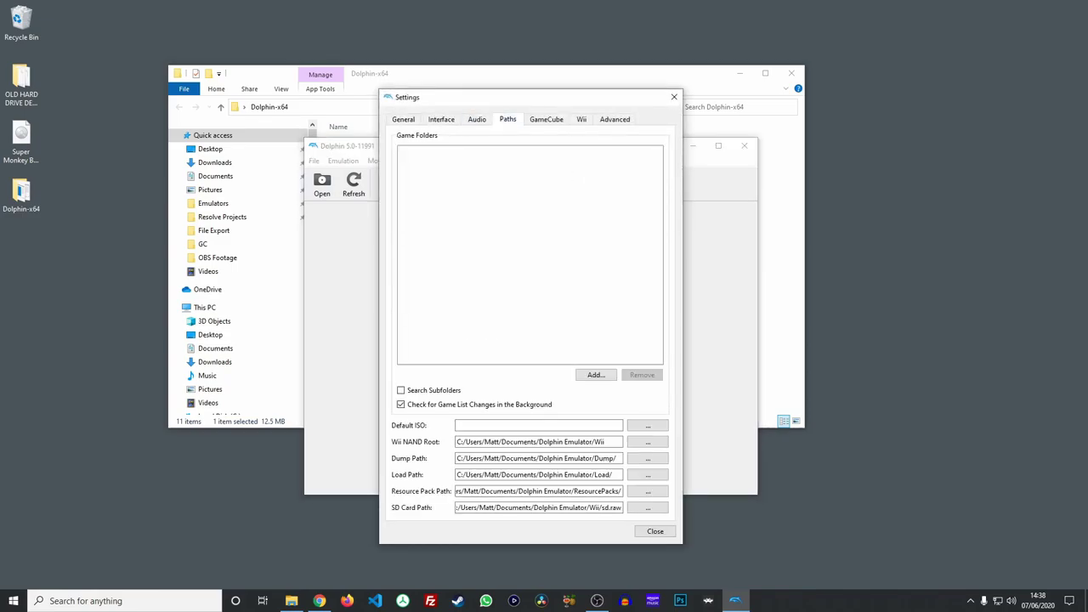
click(596, 375)
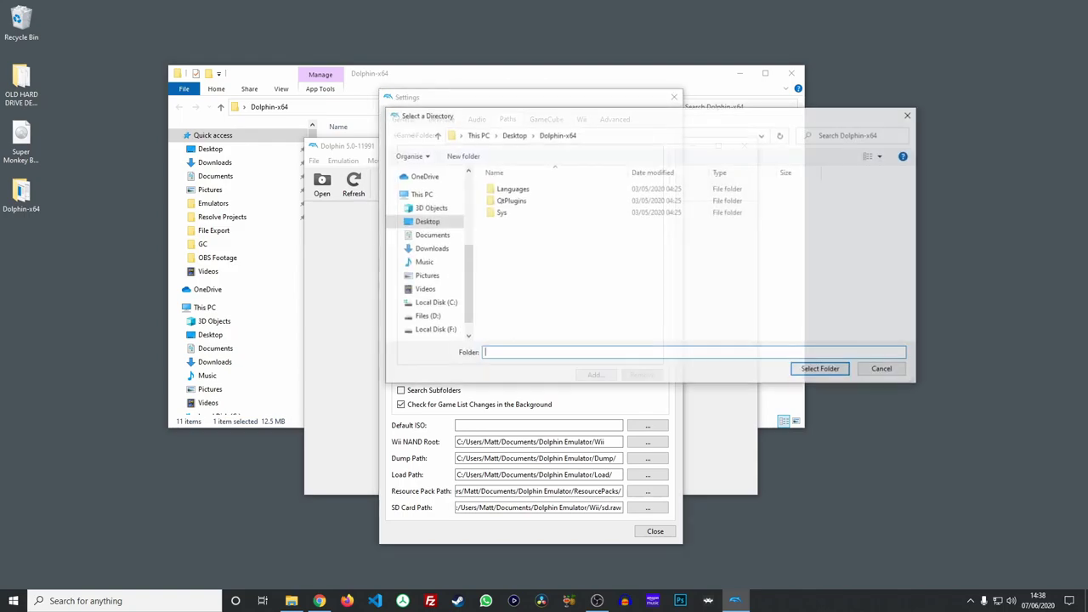
click(425, 221)
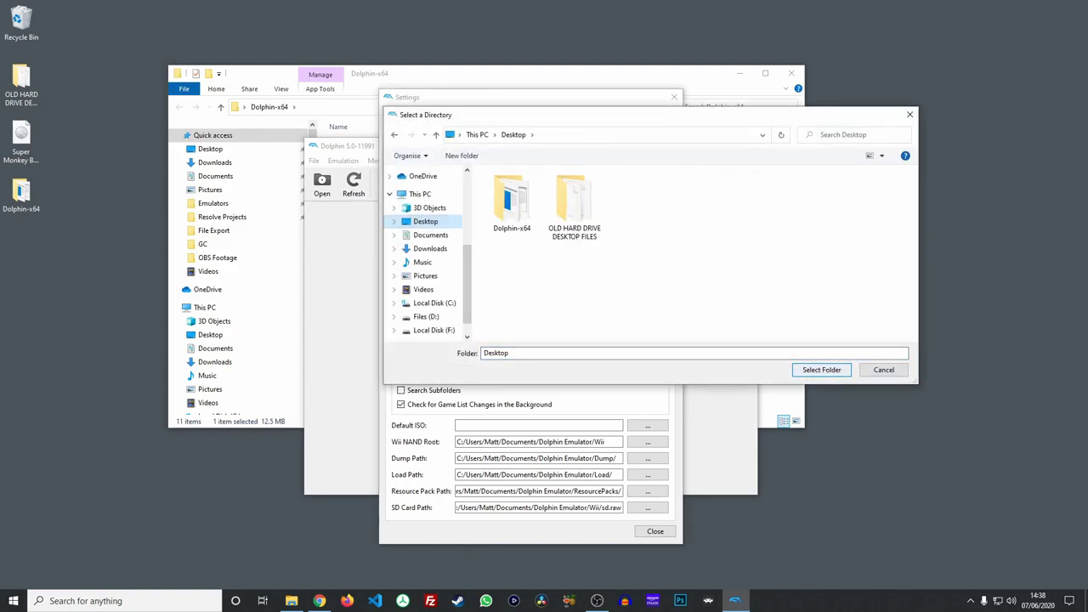
click(821, 370)
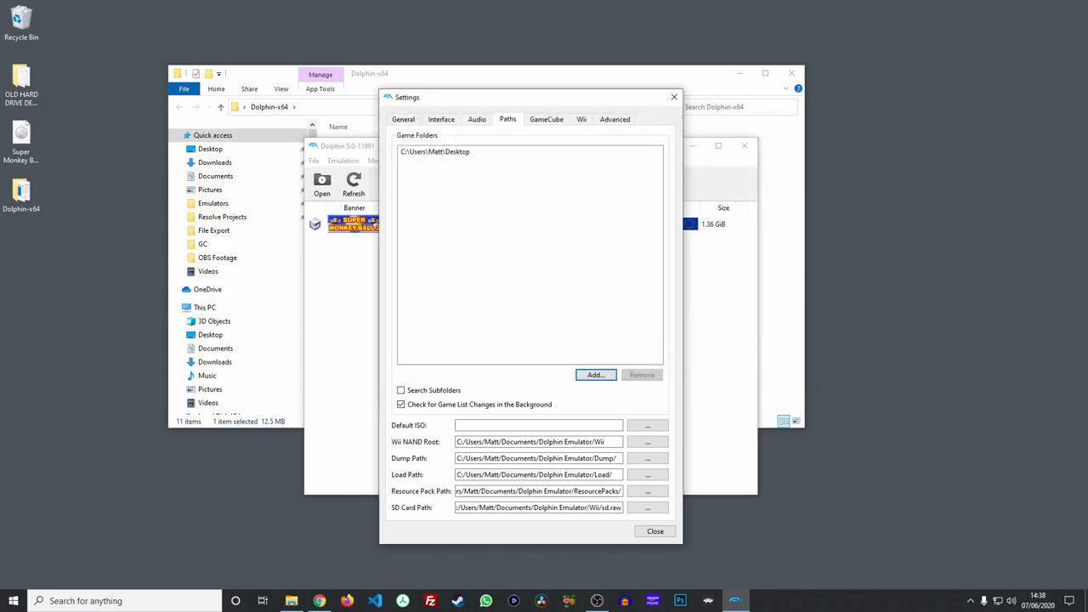
click(654, 531)
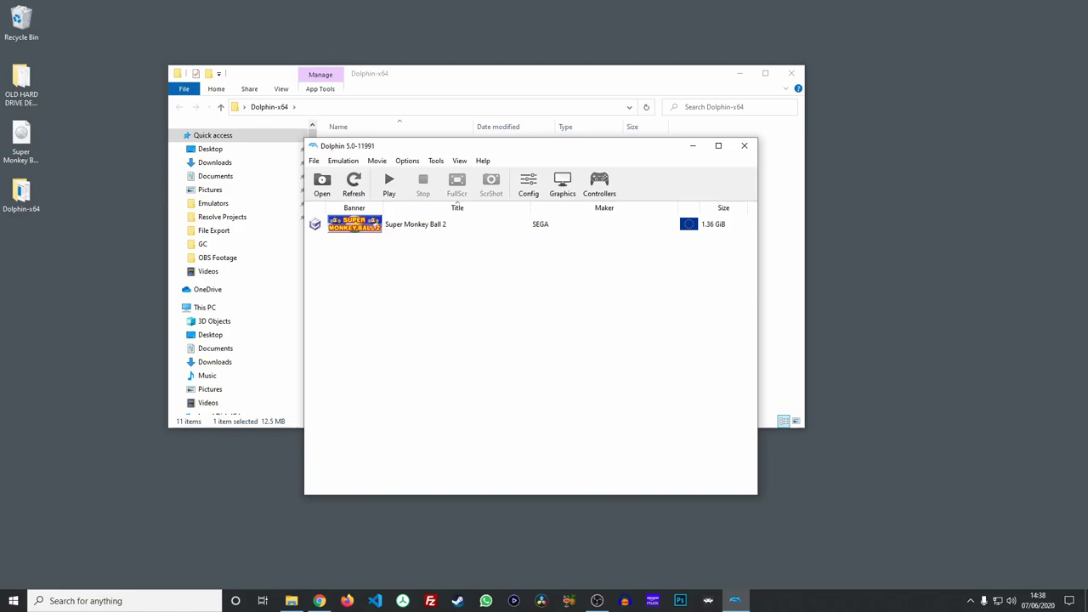
- Set the graphics backend to Direct3D 11 with the NVIDIA GeForce GTX 980 Ti adapter, enable fullscreen and choose Synchronous (Ubershaders) shader compilation
click(562, 184)
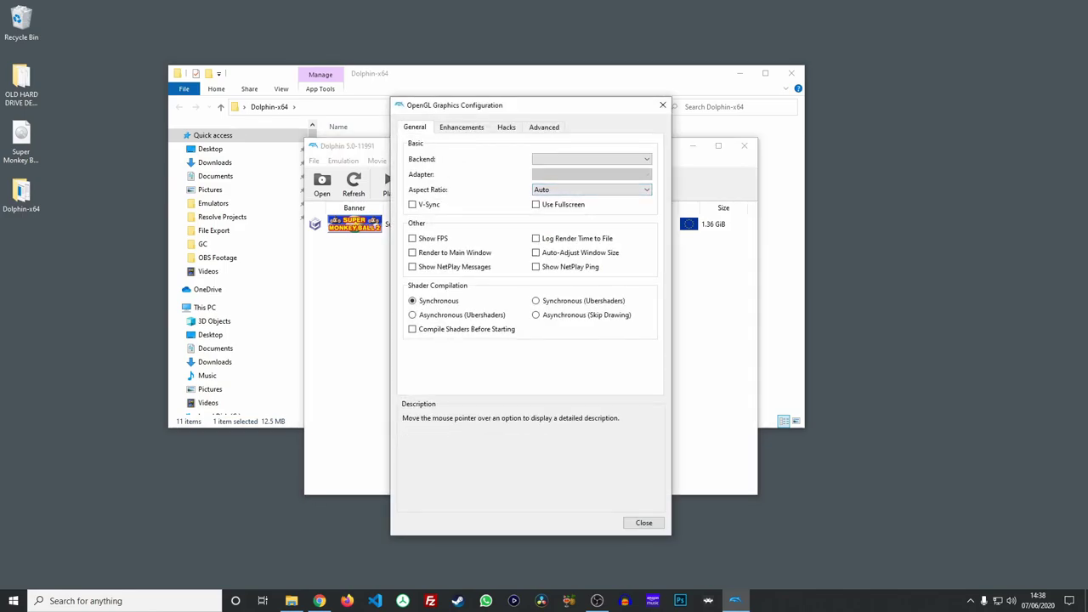
click(591, 159)
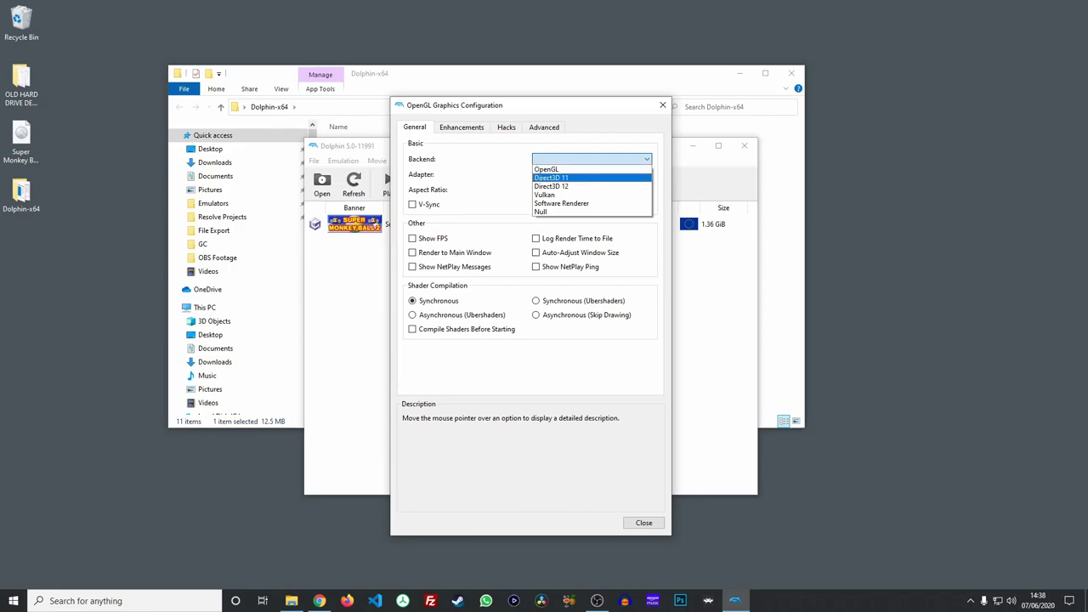
click(562, 177)
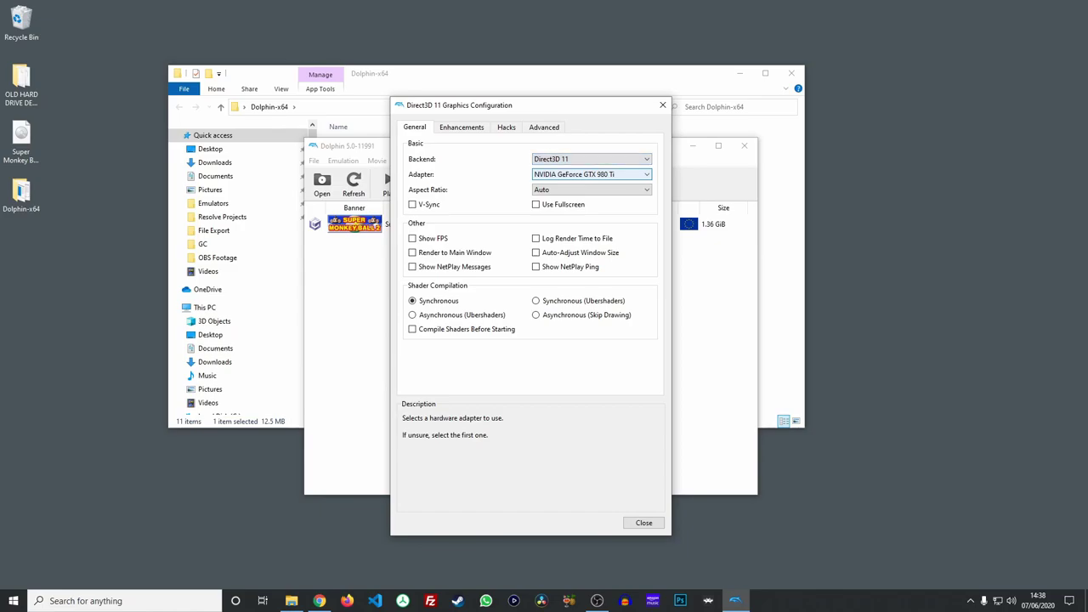
click(591, 174)
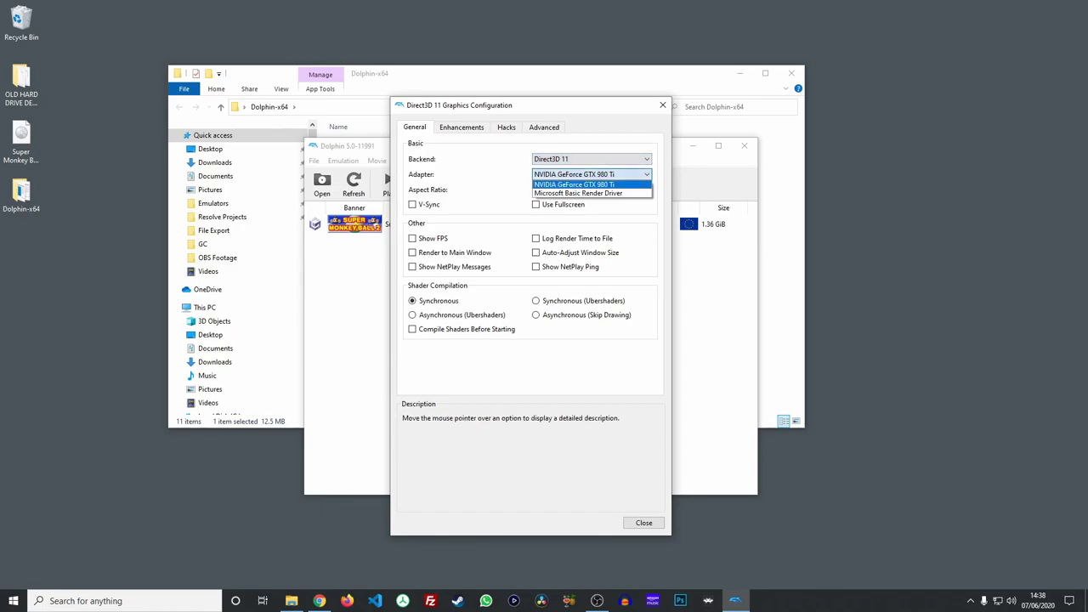
click(592, 174)
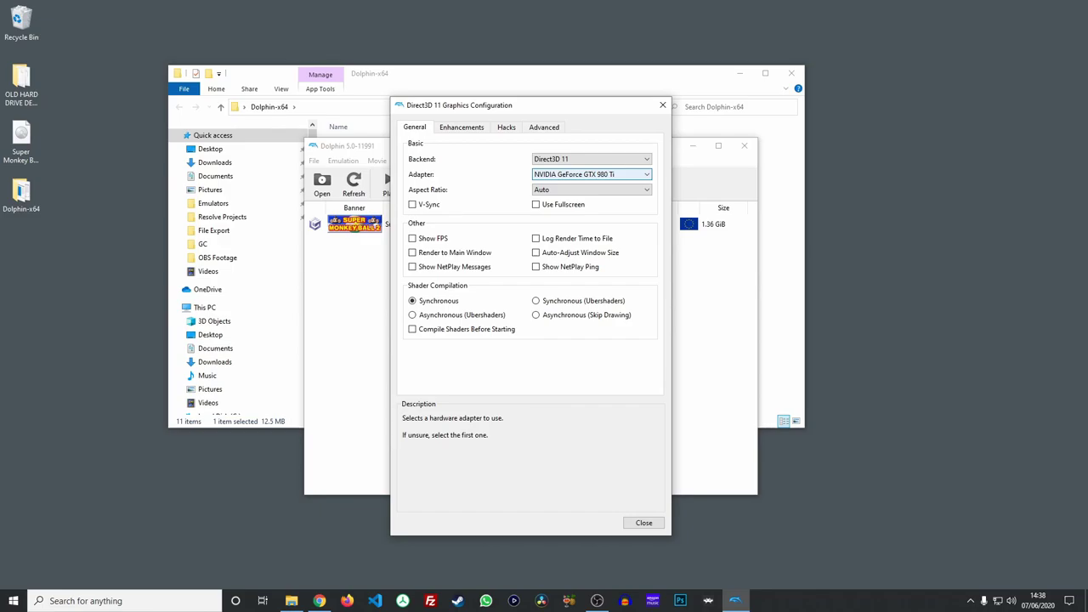
click(536, 204)
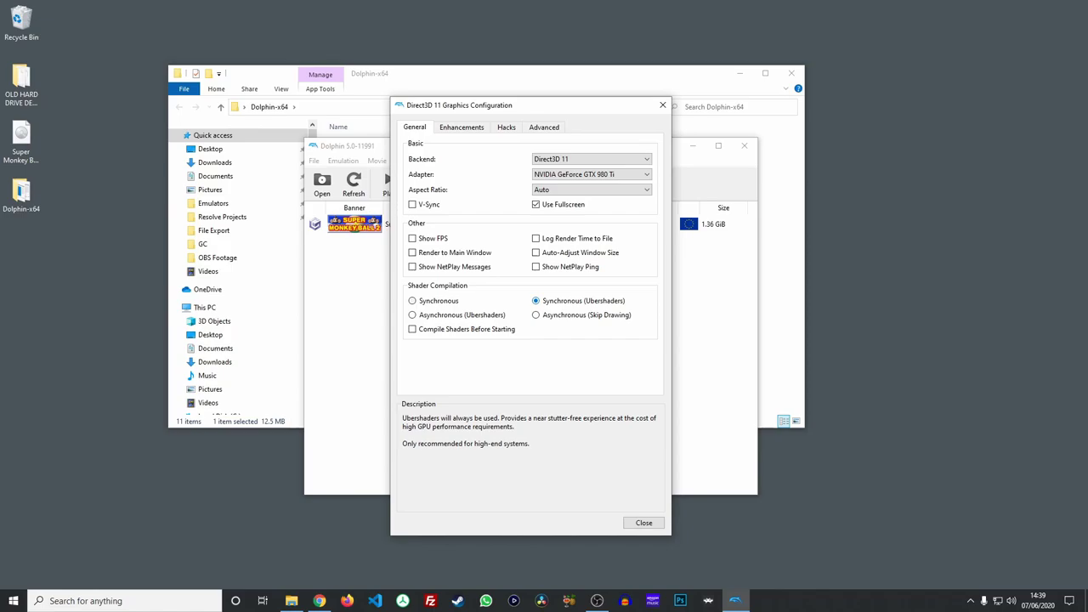
- Set the internal resolution to Auto (Multiple of 640x528) and anti-aliasing to 4x MSAA, and close the graphics configuration
click(461, 126)
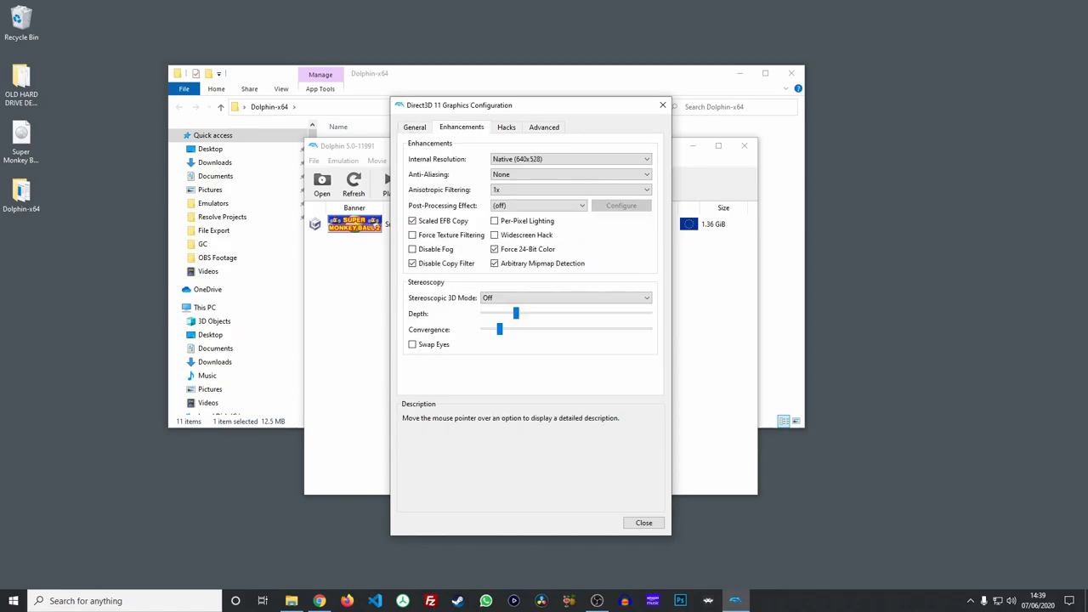
click(570, 159)
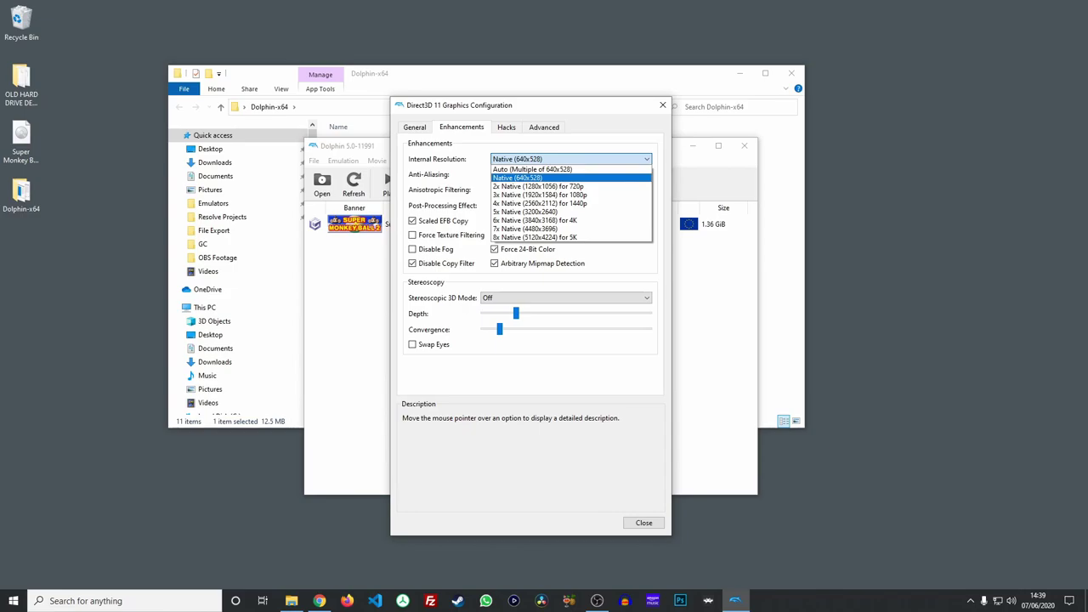
key(Up)
key(Return)
key(Tab)
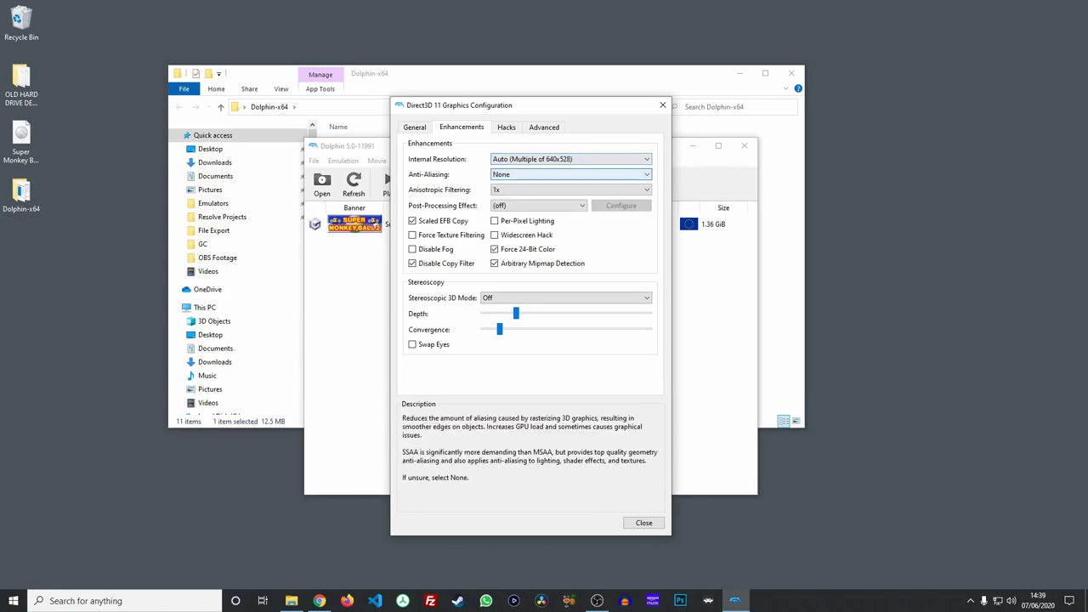
key(alt+Down)
key(Down)
key(Down)
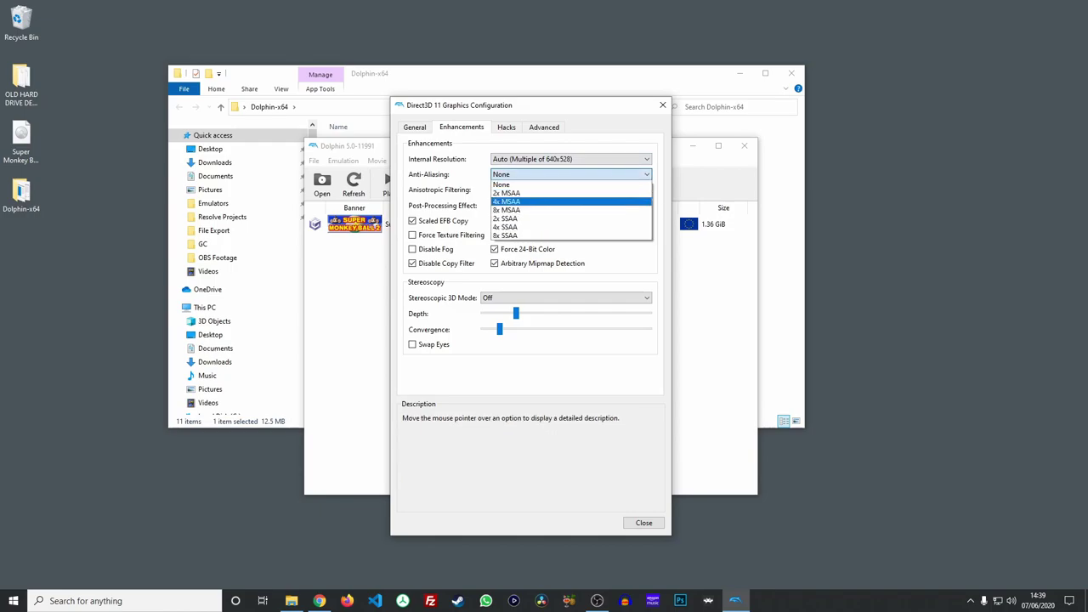
key(Return)
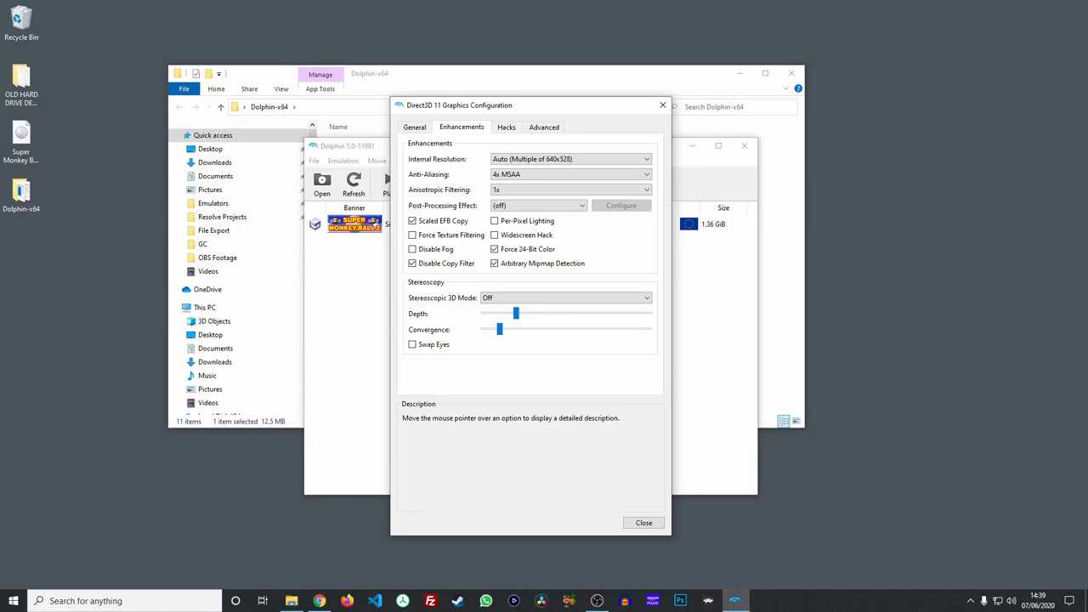
click(643, 523)
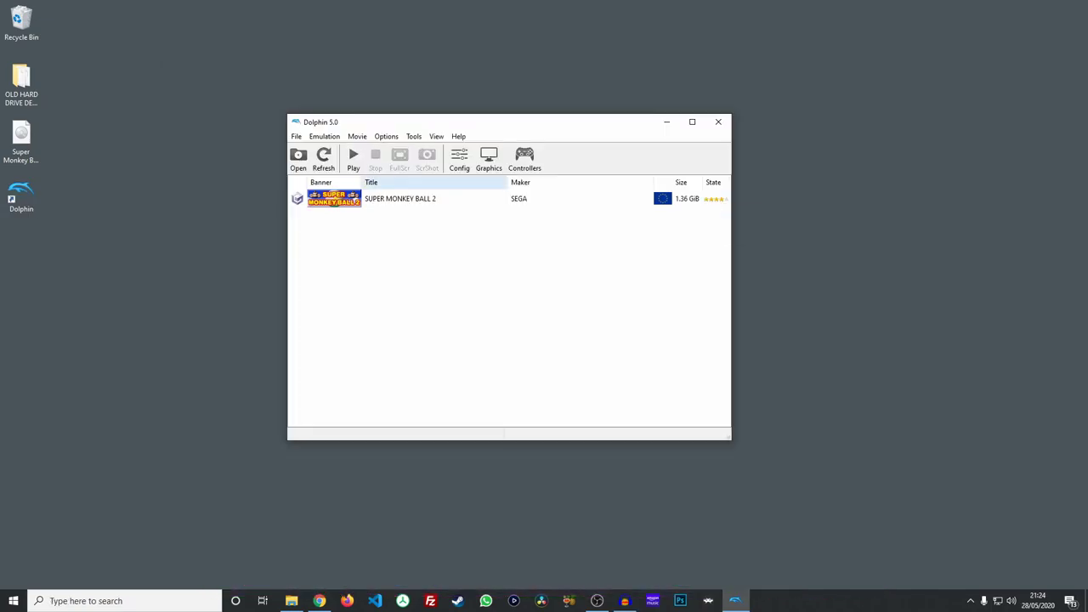
- Launch Super Monkey Ball 2, continue past the title screen without loading data, and accept saving Game Data in Slot A
click(433, 198)
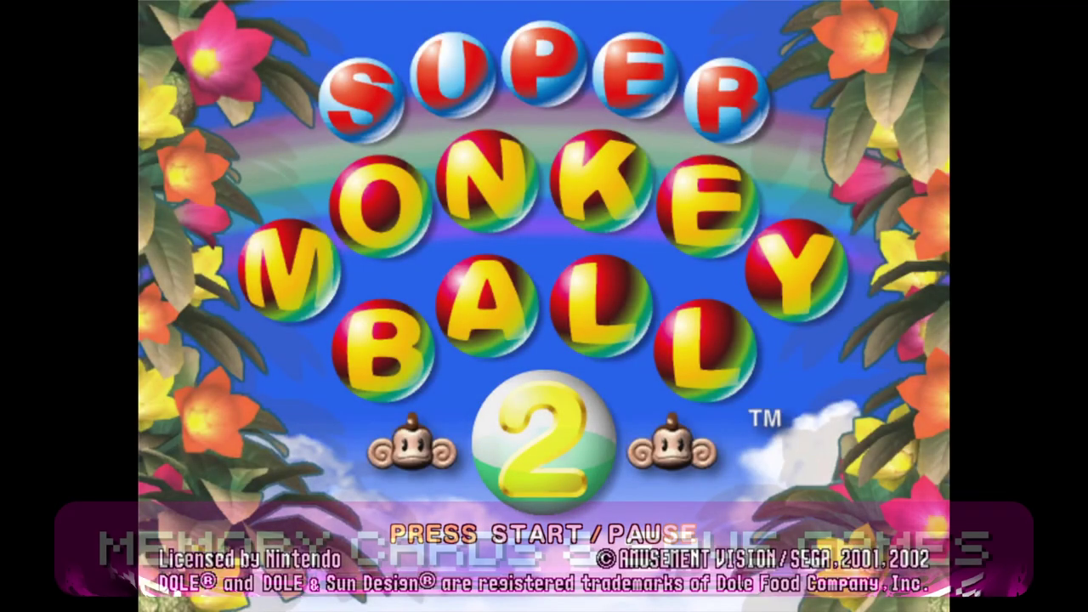
key(Return)
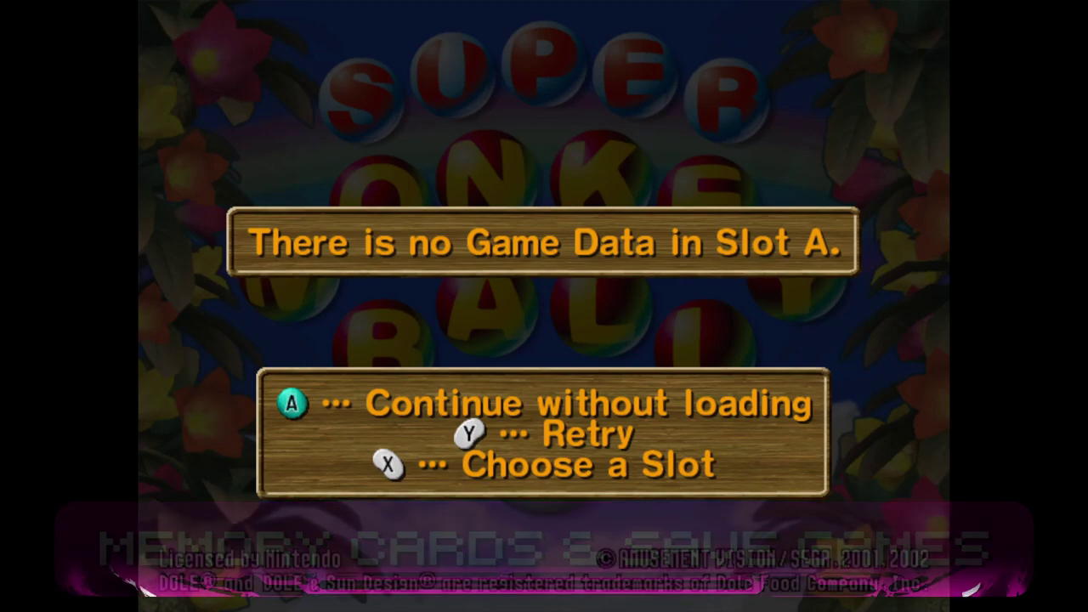
key(x)
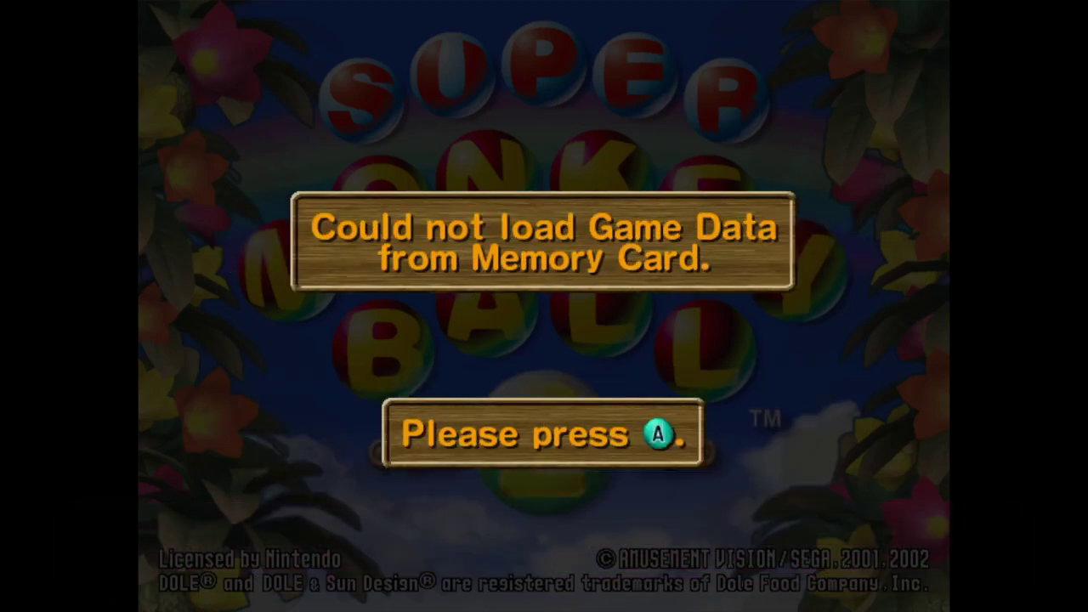
key(x)
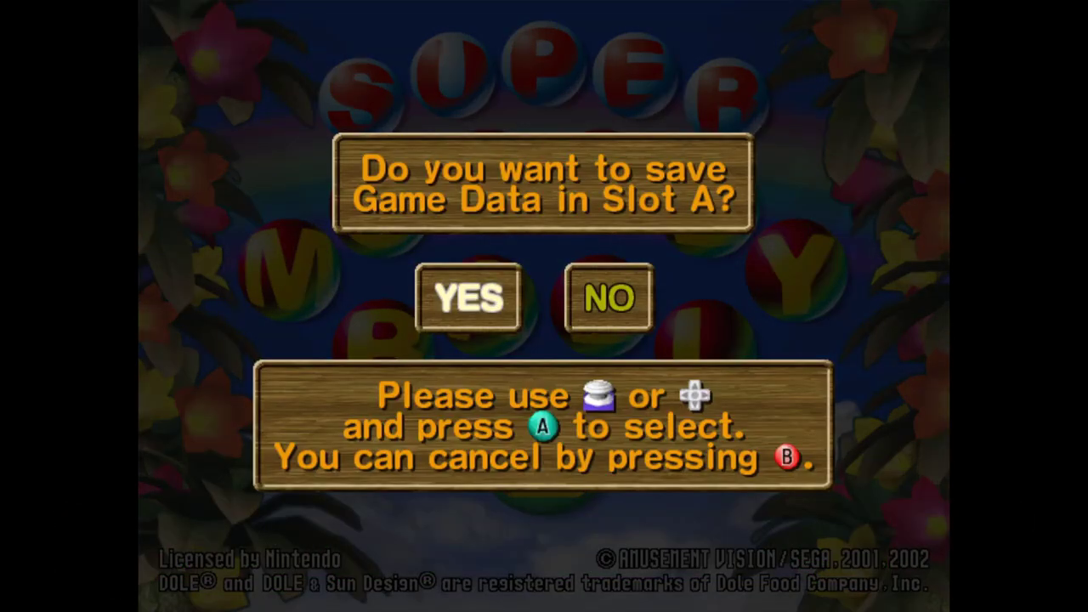
key(x)
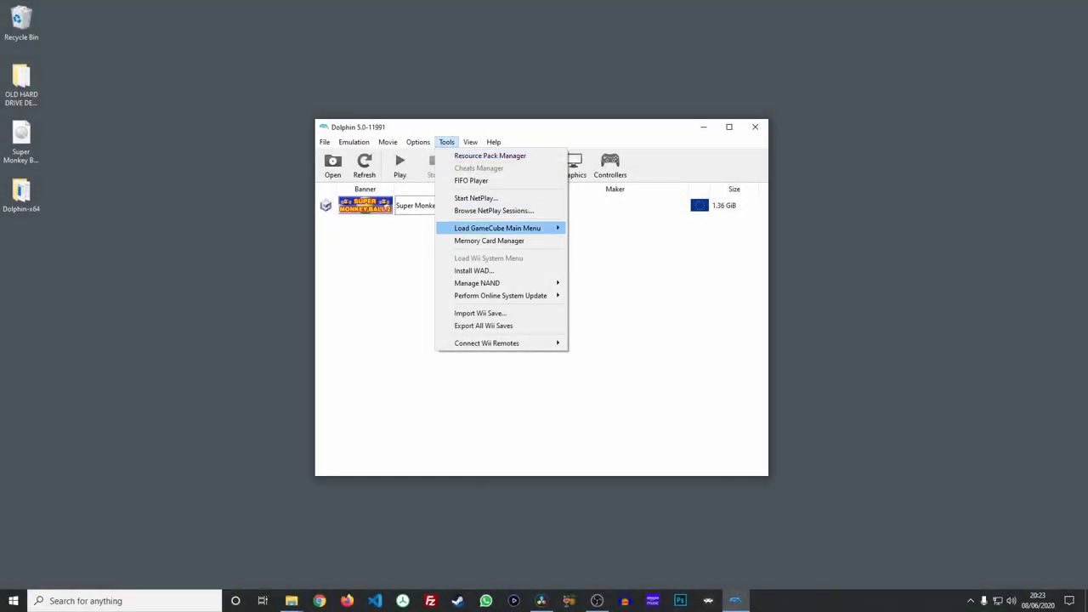
- Create a 64 Mbit (1019 blocks) memory card with Western encoding for Slot A, saved as "my memory card" in the GC folder
click(489, 240)
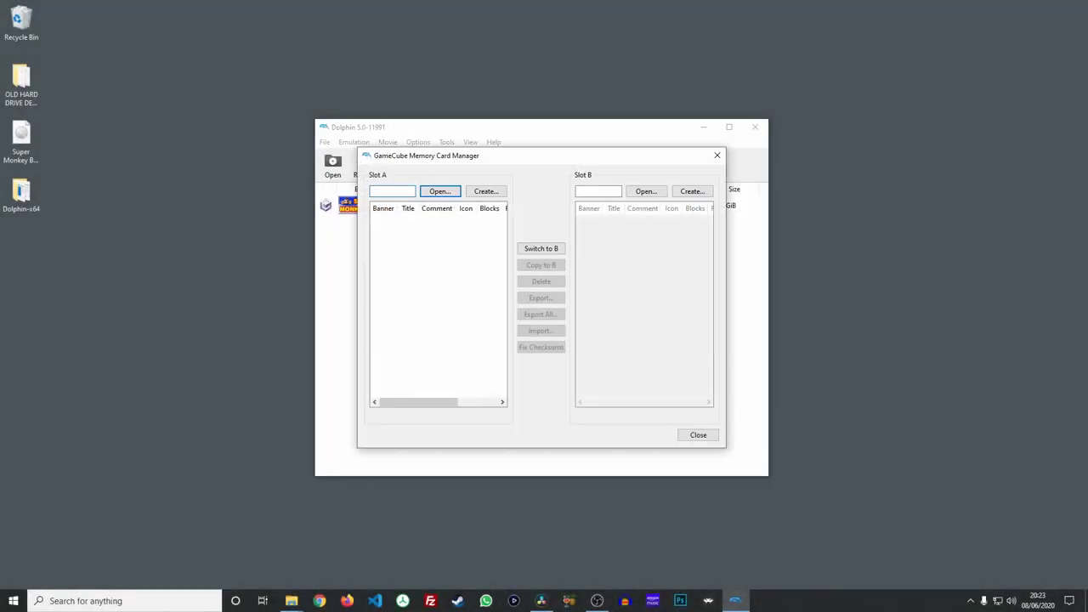
click(486, 191)
click(557, 283)
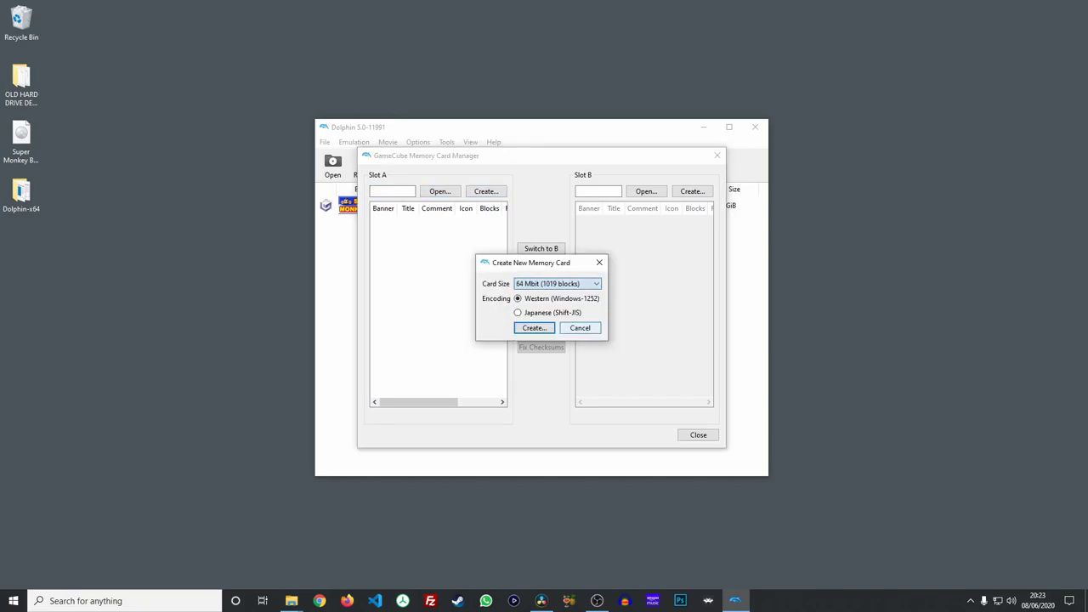
click(537, 328)
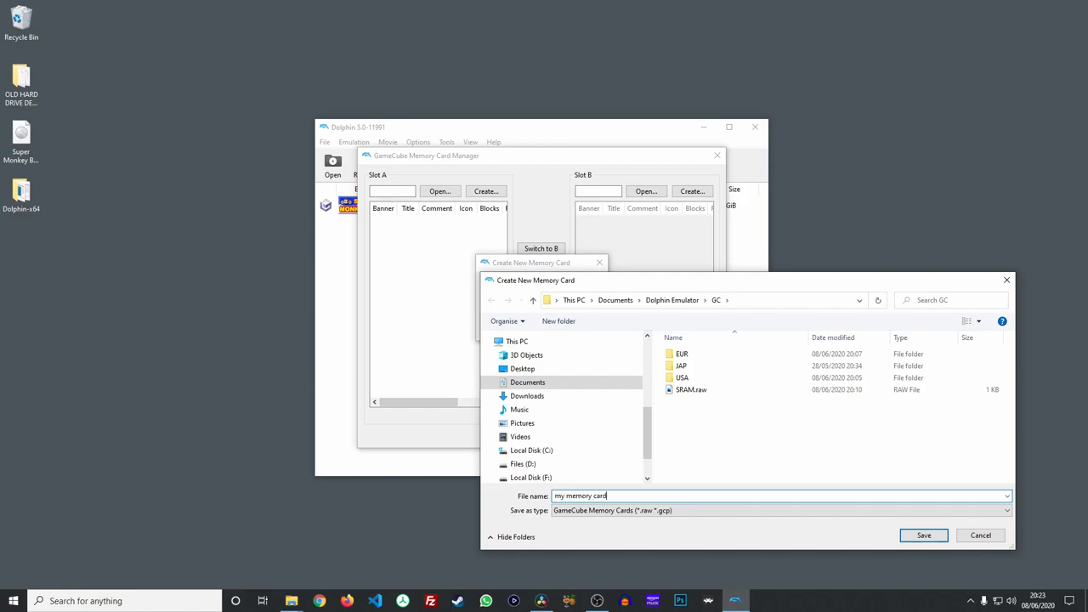
key(Return)
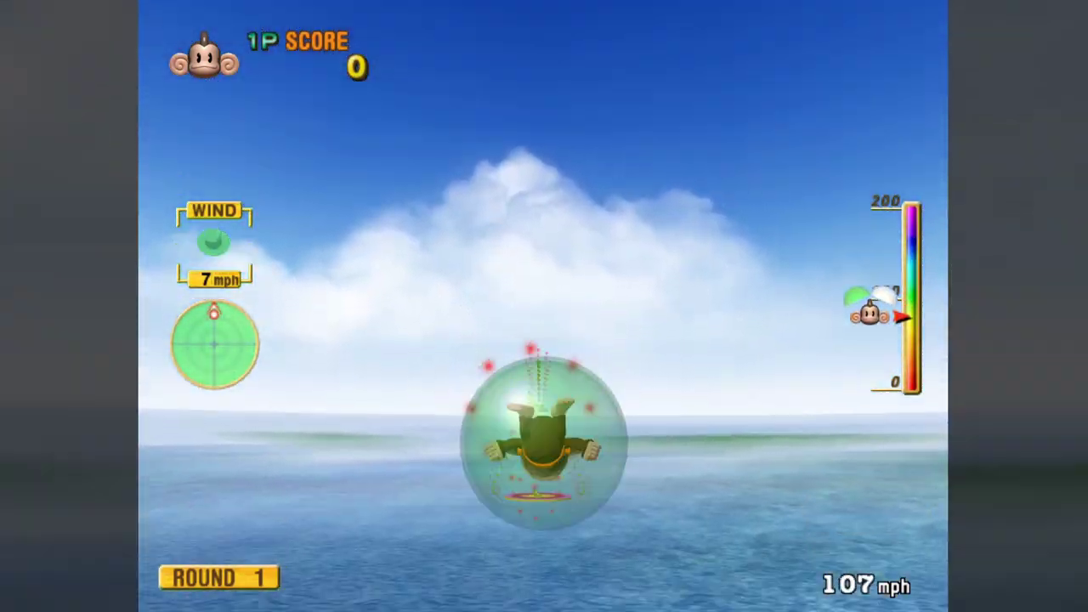
key(x)
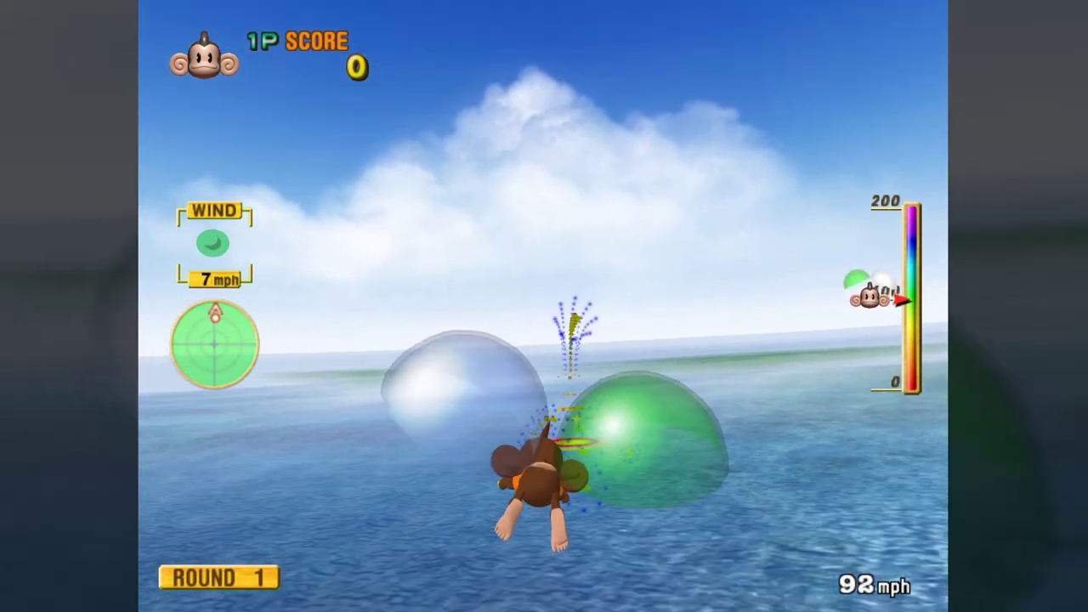